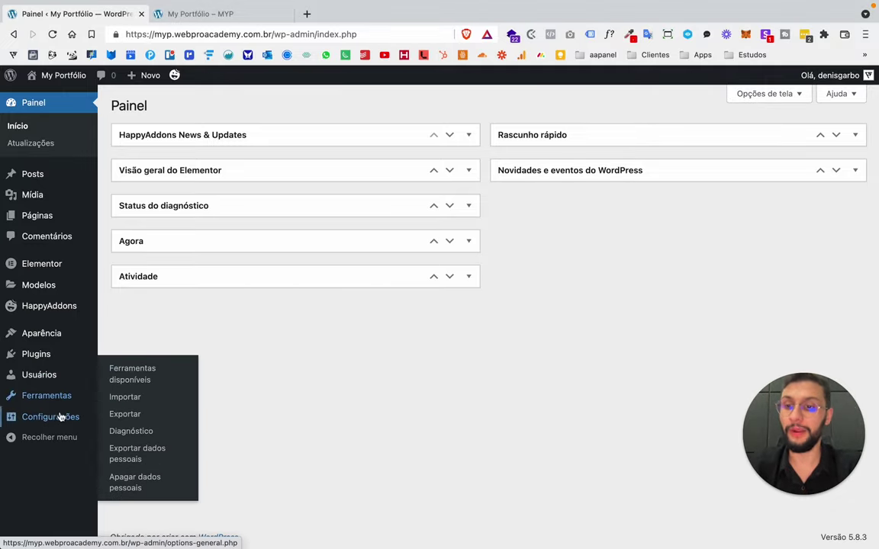
Step: Open the WebP Express plugin's settings page from the WordPress dashboard
mouse_move(75, 416)
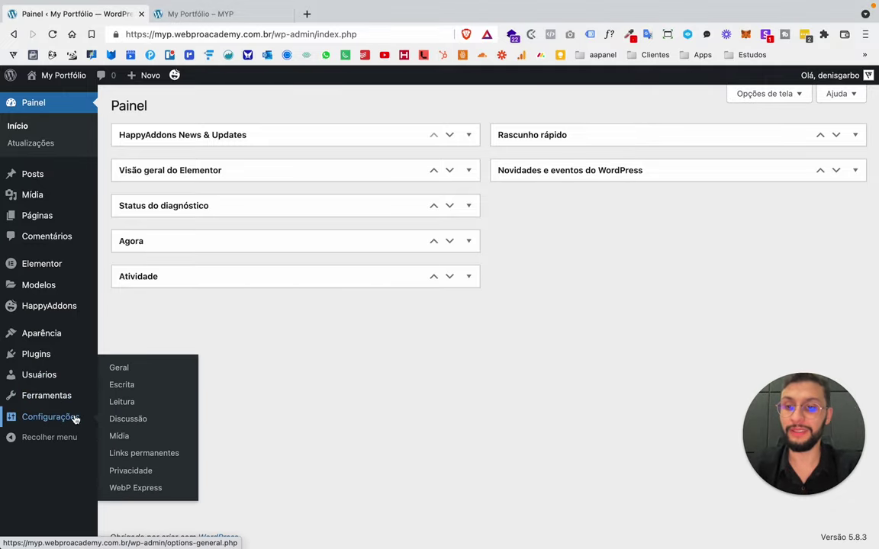
click(144, 486)
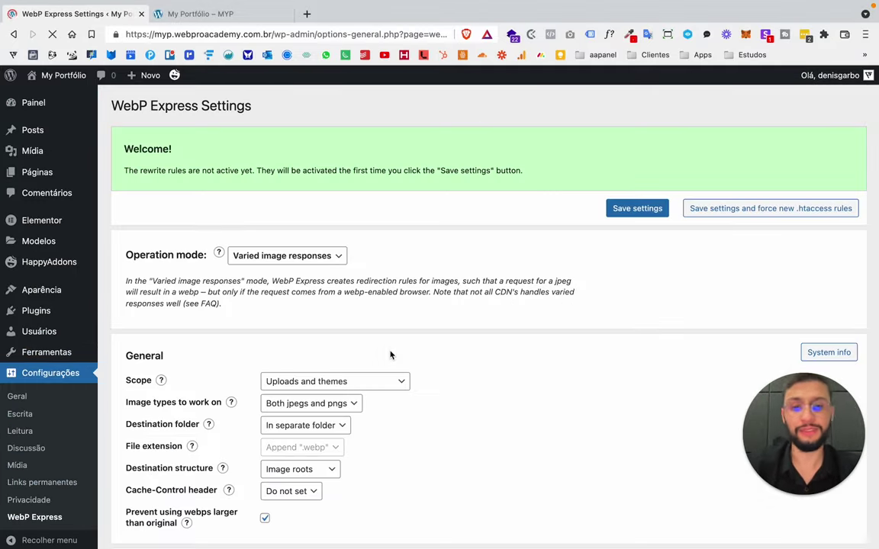
scroll(416, 328, down, 1)
scroll(437, 283, up, 1)
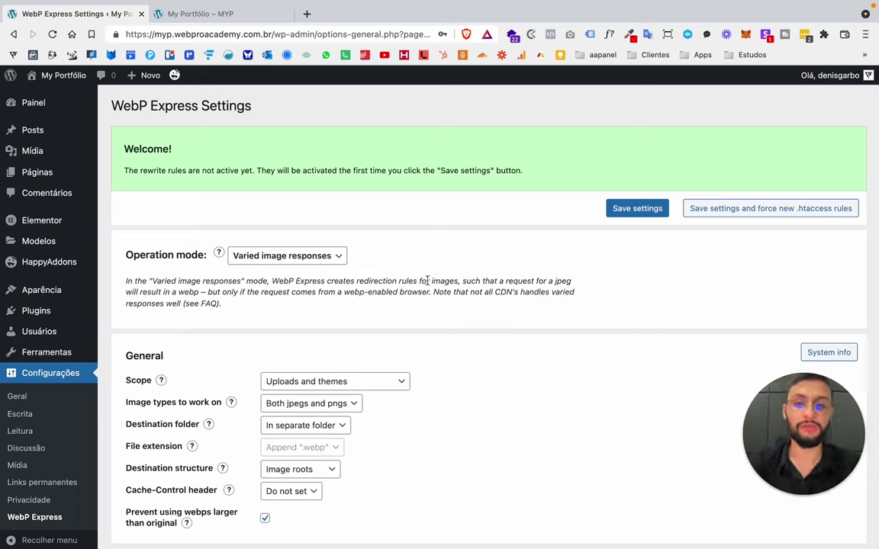
Step: Look over the operation mode and general options, and translate the settings page with the Google Translate extension
scroll(401, 293, down, 4)
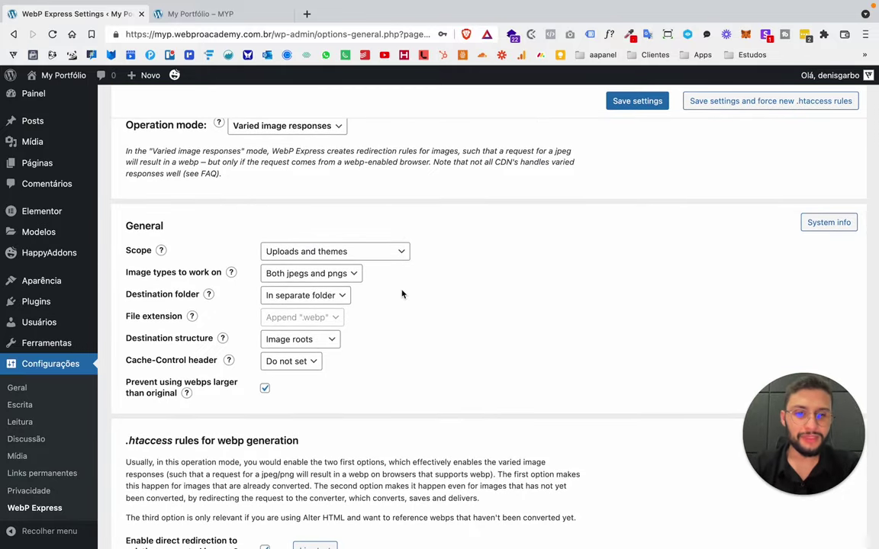
scroll(402, 294, up, 2)
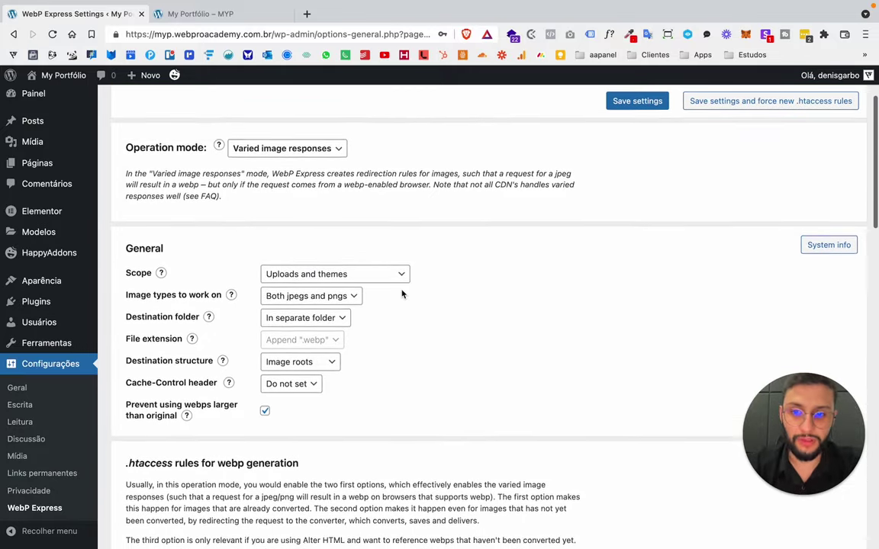
scroll(397, 244, up, 4)
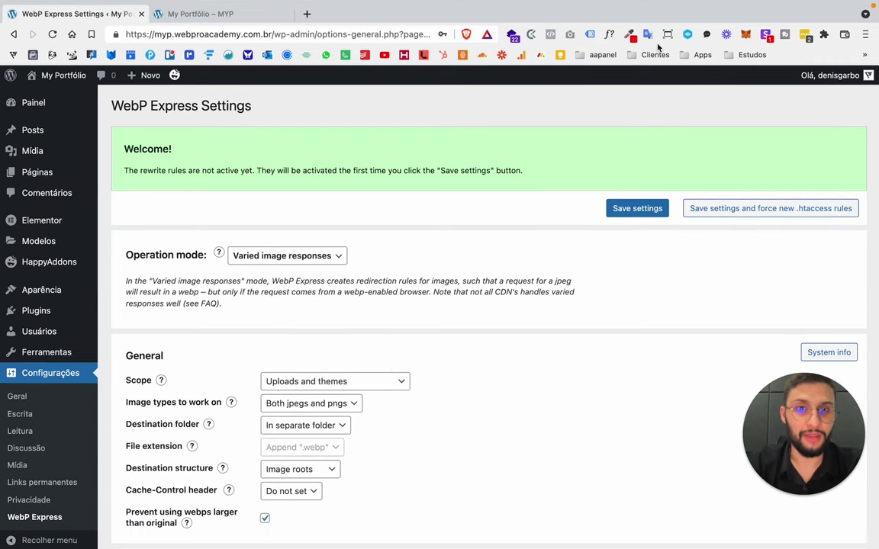
click(647, 34)
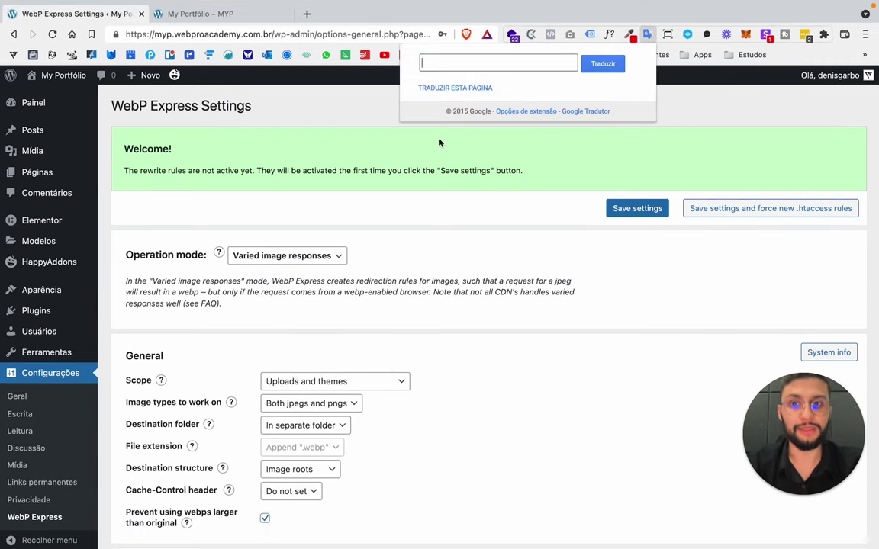
click(455, 90)
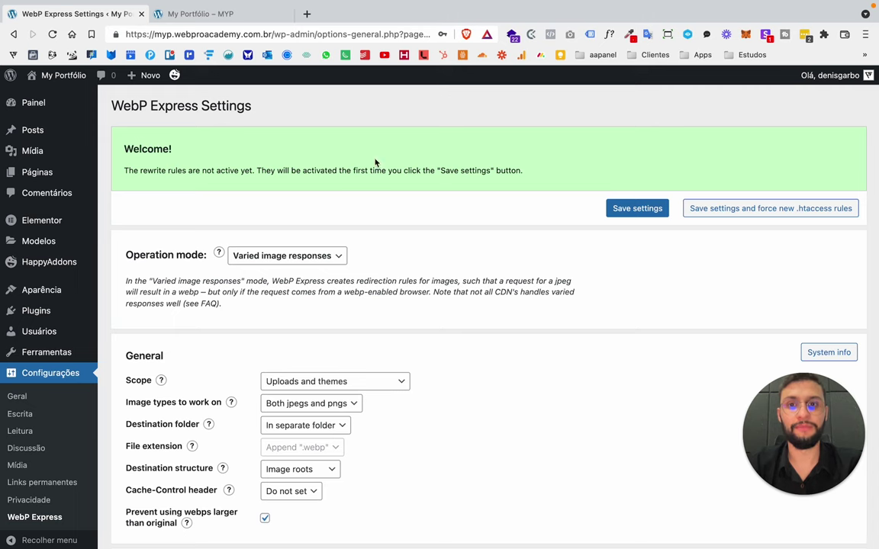
Step: Switch to the My Portfólio site and reopen its developer tools on the network activity view
click(200, 13)
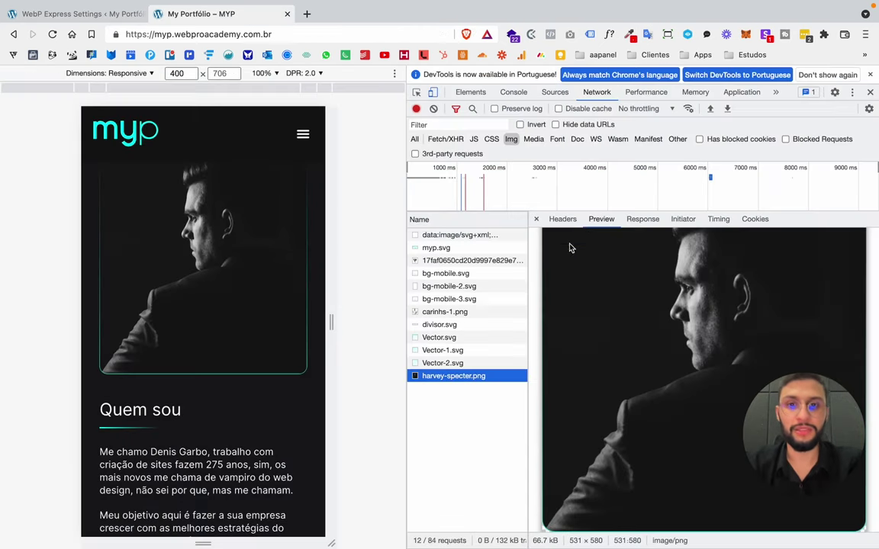
click(870, 74)
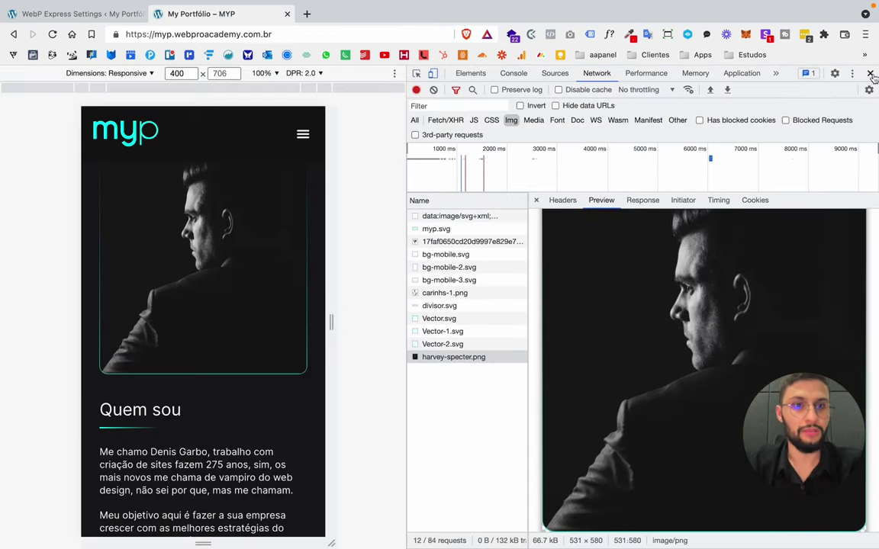
click(870, 73)
right_click(533, 226)
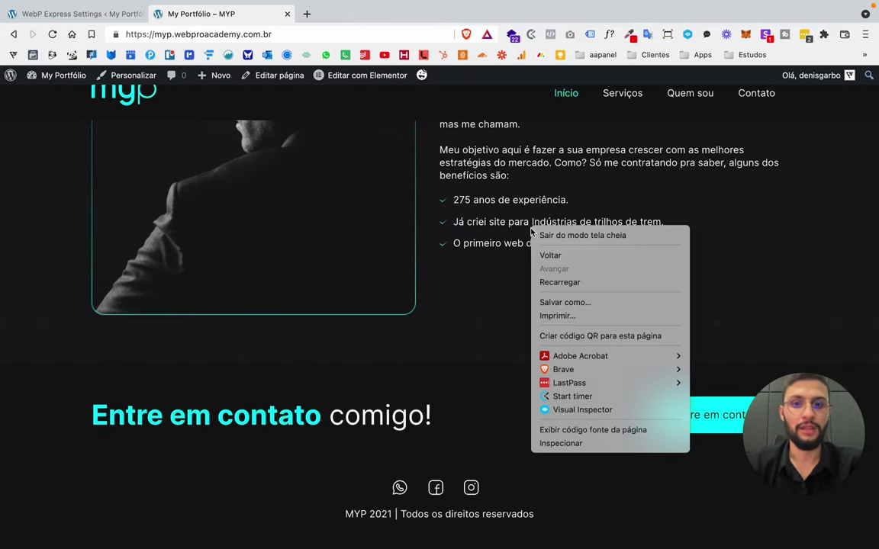
click(571, 444)
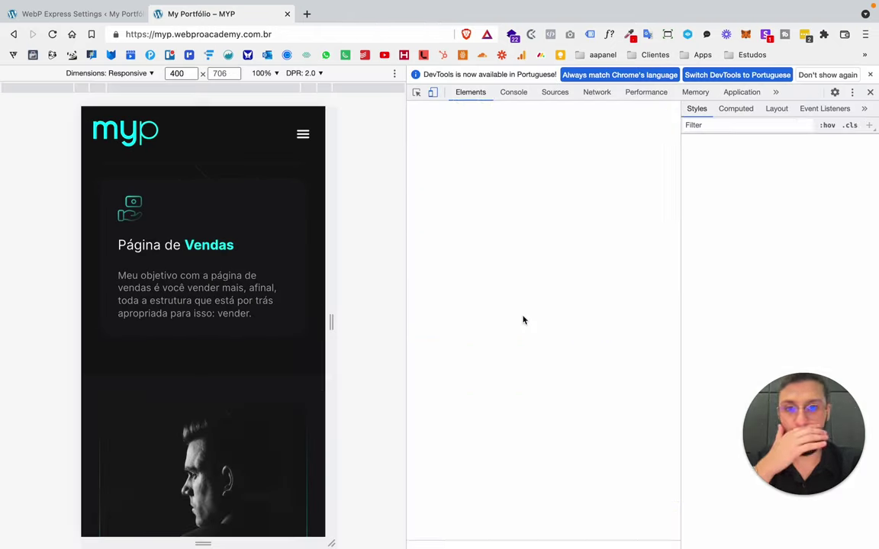
click(599, 92)
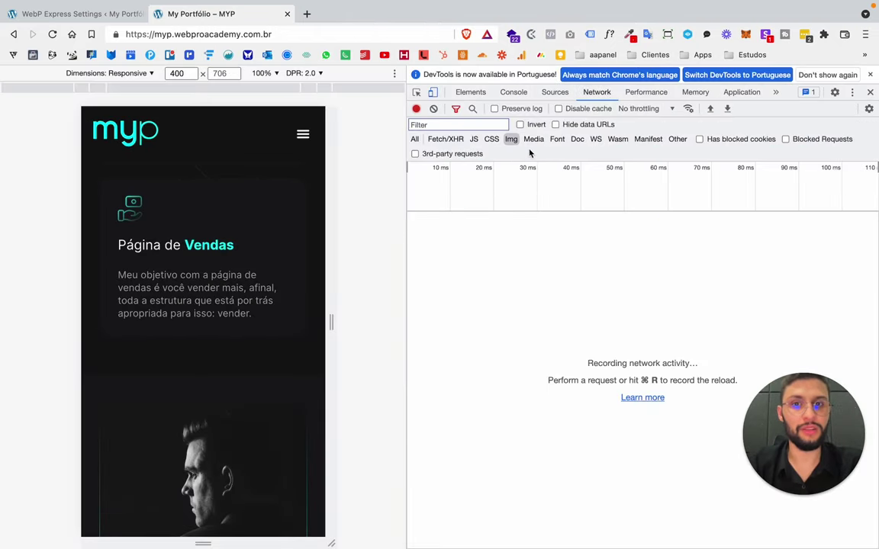
Step: Reload the portfolio page to record its image requests and inspect harvey-specter.png and carinhs-1.png
key(super+r)
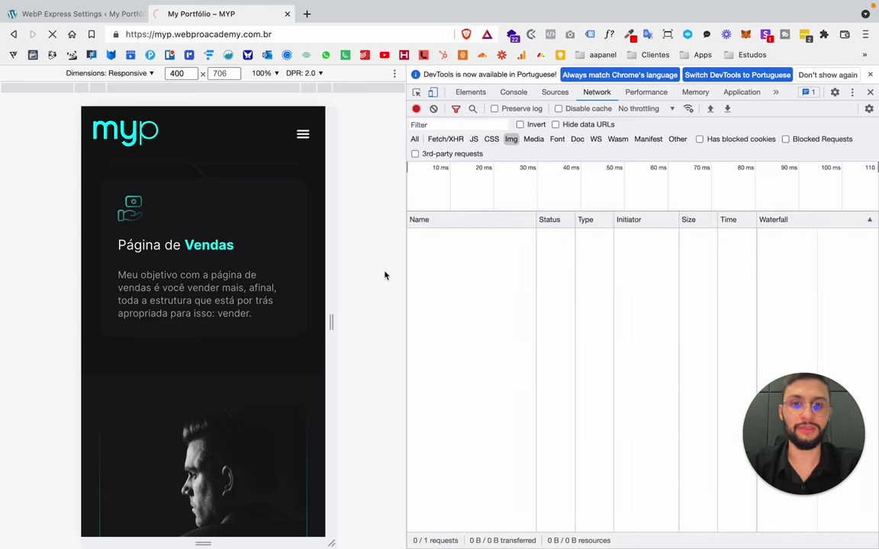
click(458, 351)
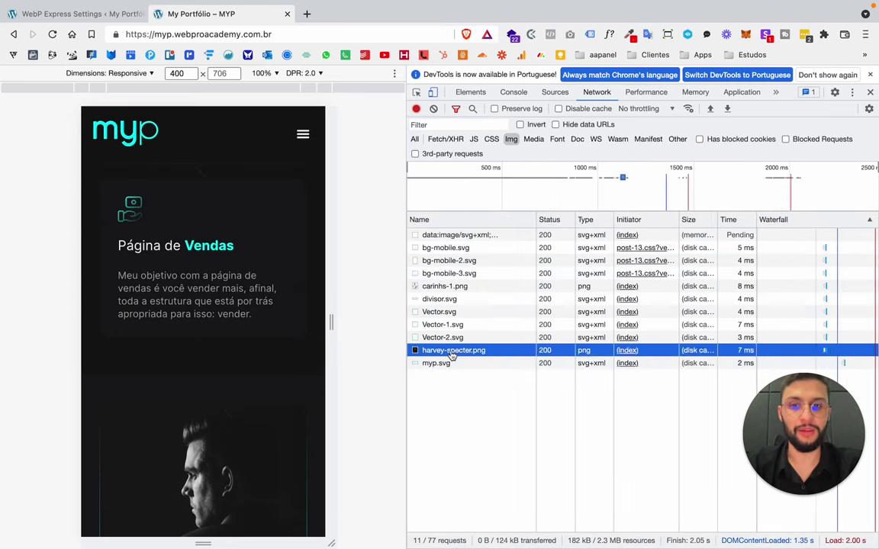
click(480, 285)
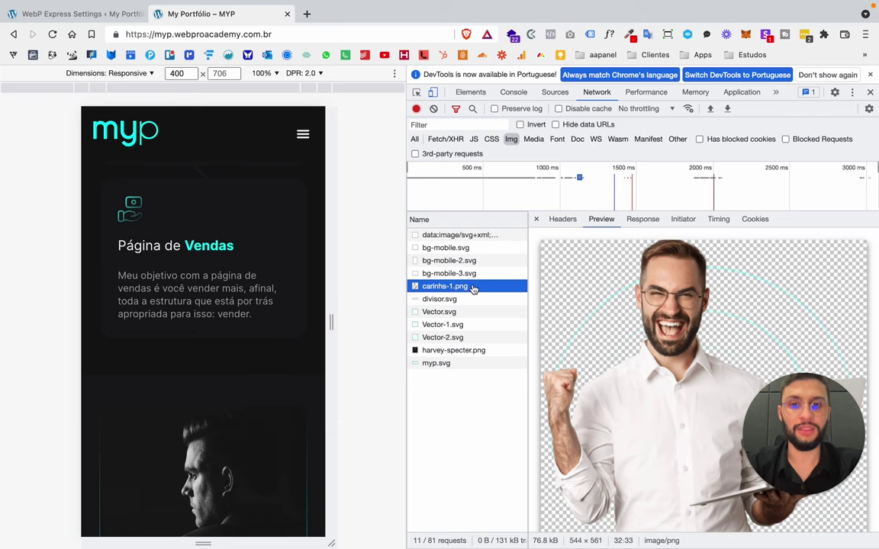
Step: Return to the WebP Express settings, review the scope (Alcance) options and choose Carregamentos e temas
click(89, 14)
scroll(204, 202, down, 3)
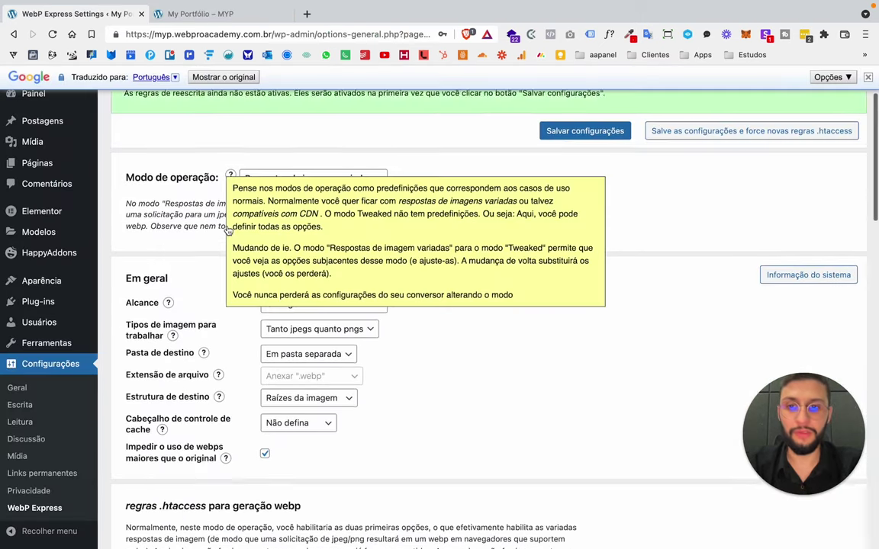
scroll(483, 246, down, 2)
scroll(481, 246, up, 2)
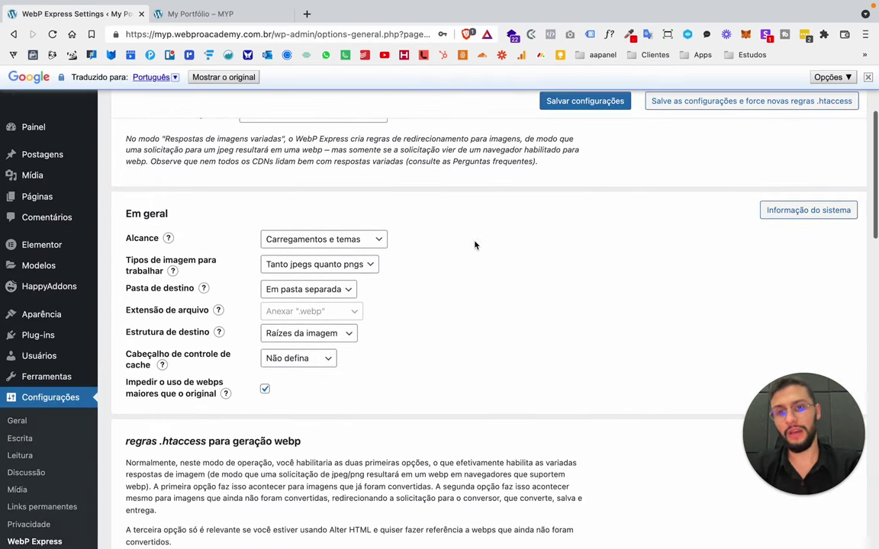
click(381, 240)
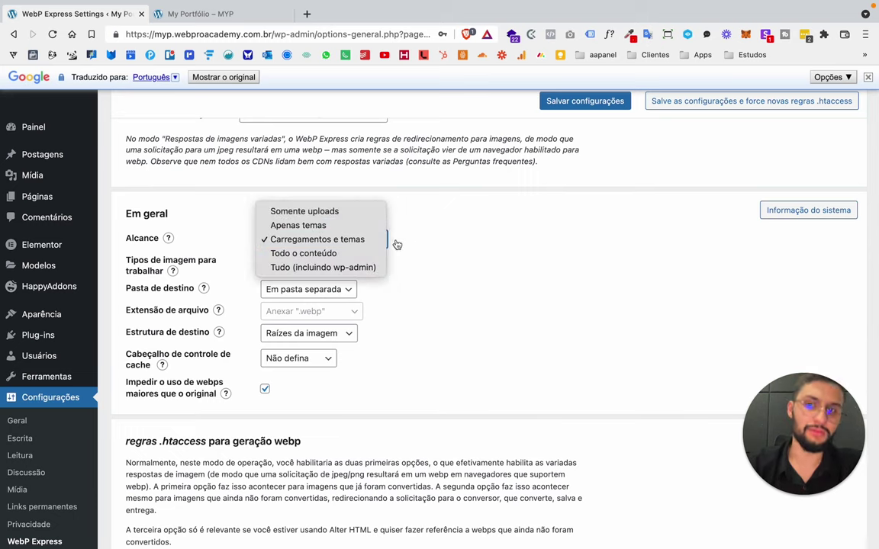
click(316, 239)
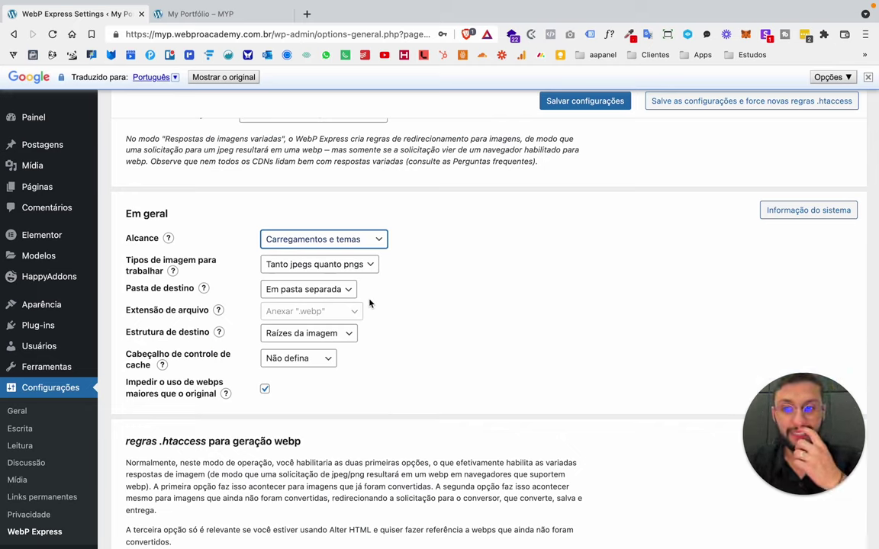
Step: Review the destination folder options in the general settings without choosing a different one
click(347, 290)
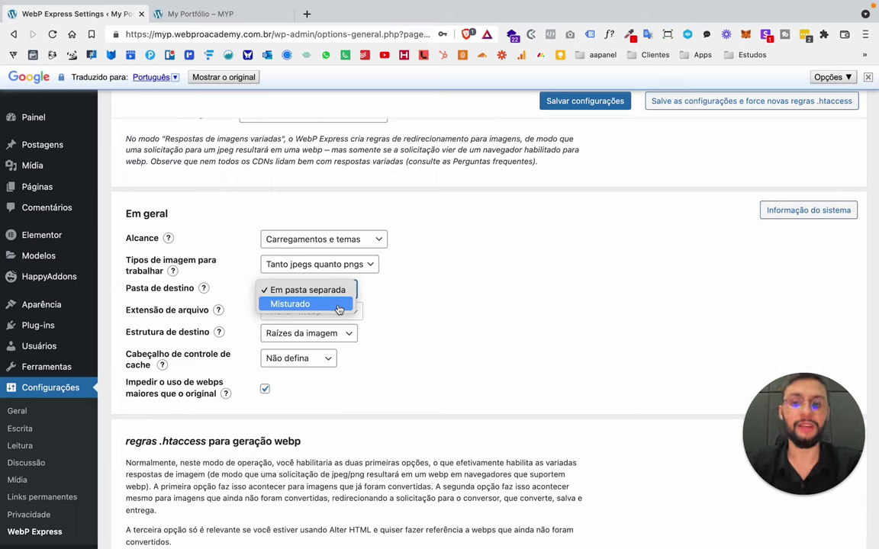
click(416, 303)
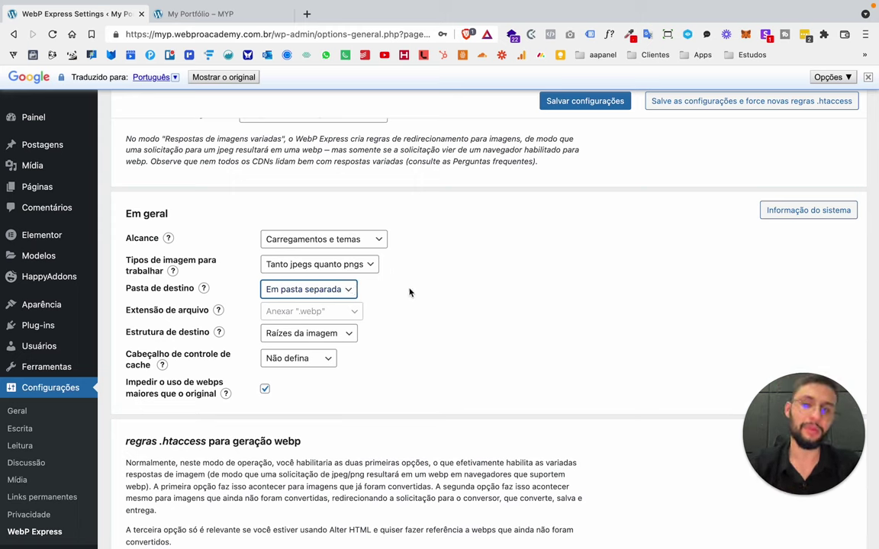
click(336, 290)
click(207, 295)
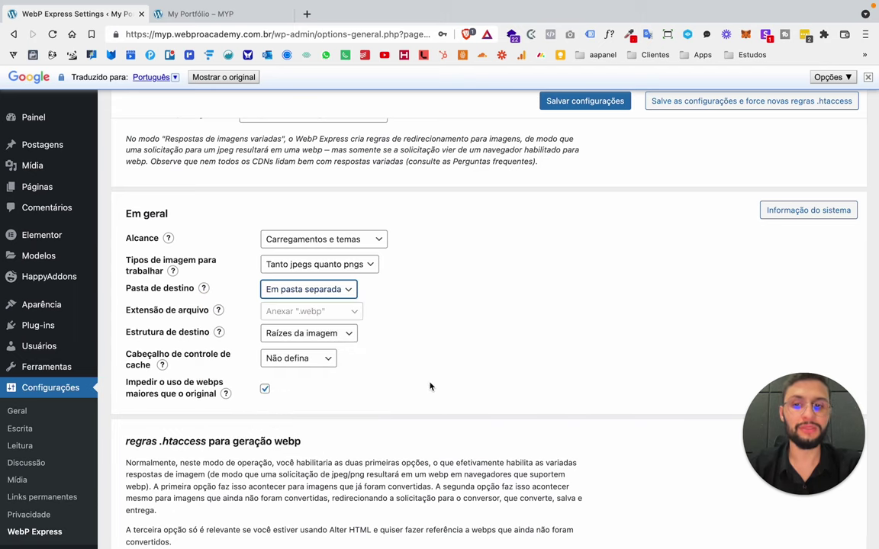
Step: Examine the .htaccess rules for webp generation, reading the help text on direct redirection and on redirection to the converter
scroll(430, 387, down, 1)
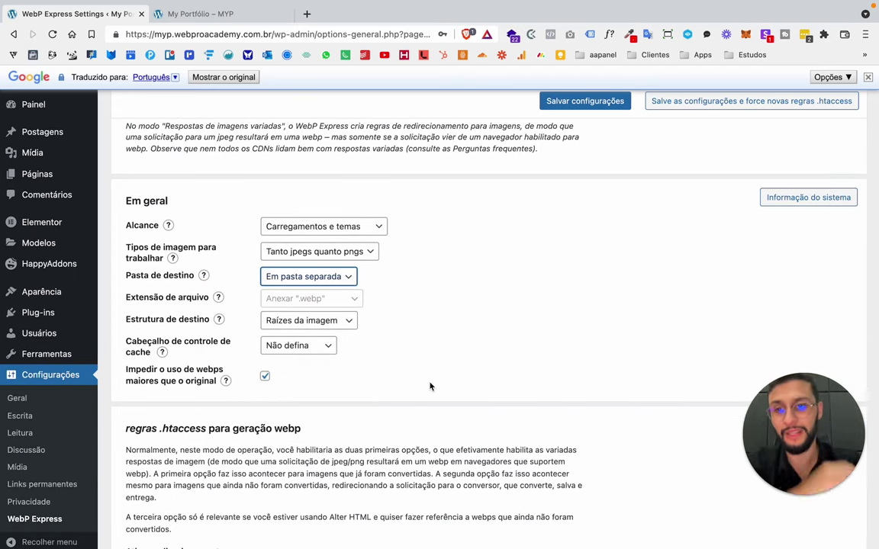
scroll(430, 387, down, 2)
scroll(363, 317, down, 4)
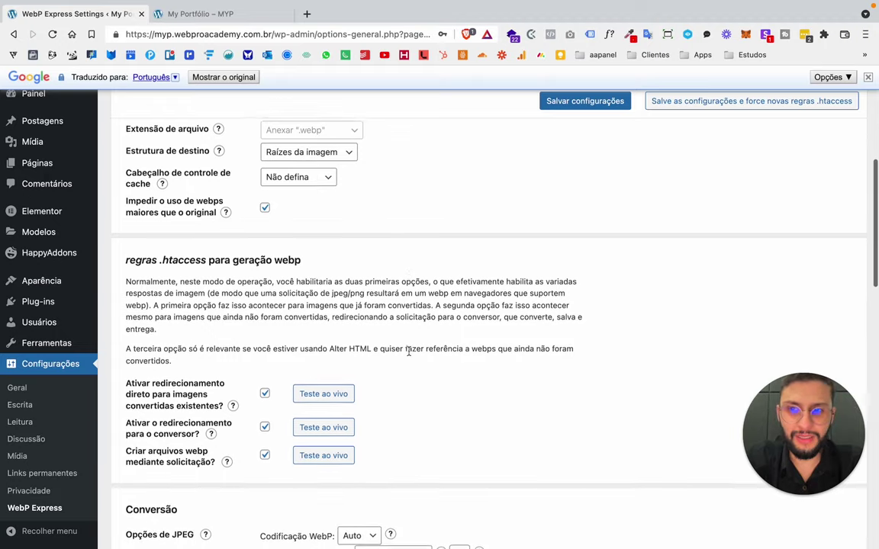
scroll(408, 353, down, 3)
drag(147, 277, 174, 280)
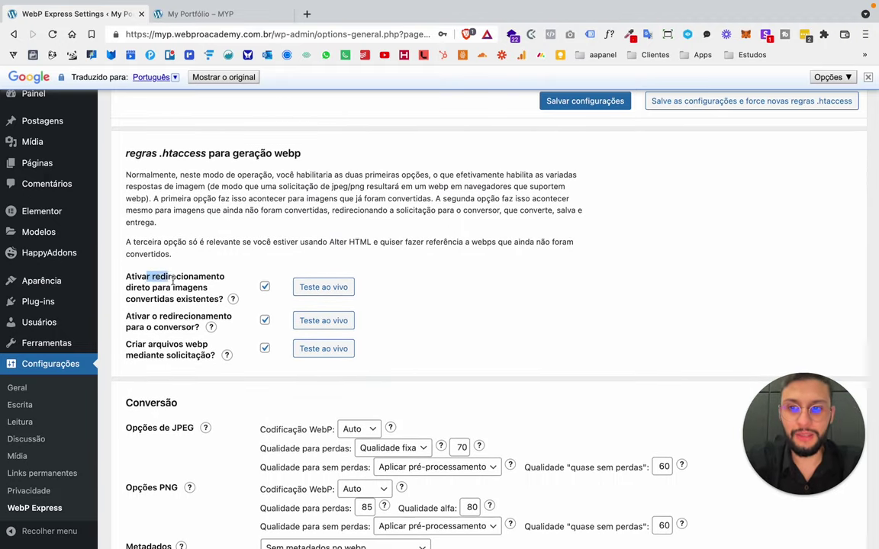
click(203, 237)
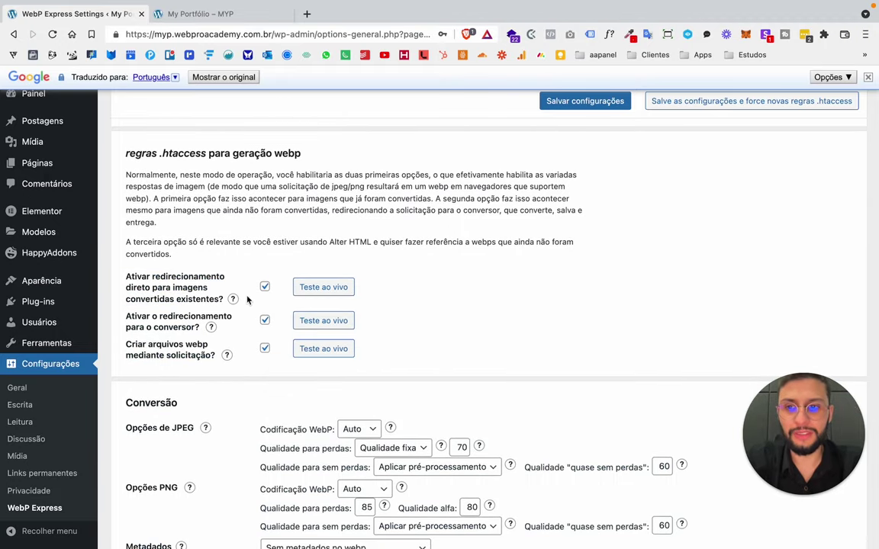
mouse_move(233, 300)
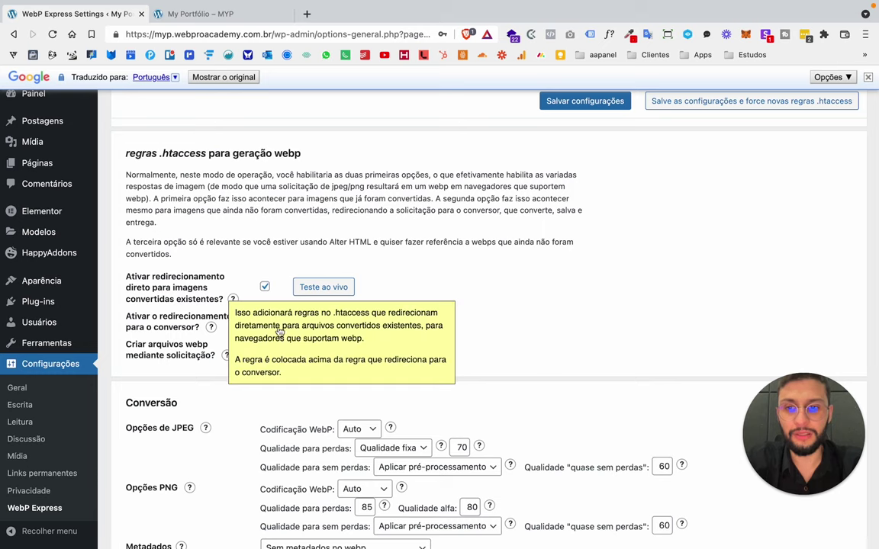
mouse_move(358, 339)
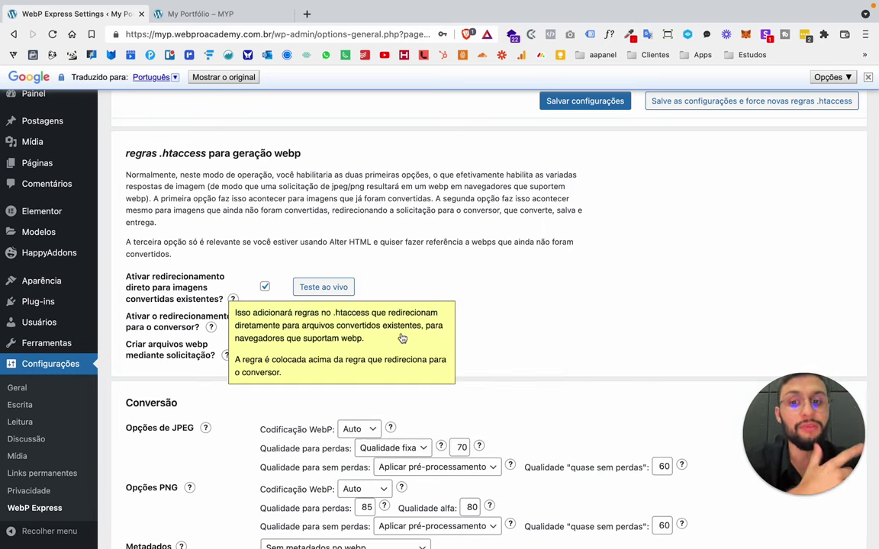
scroll(398, 337, down, 1)
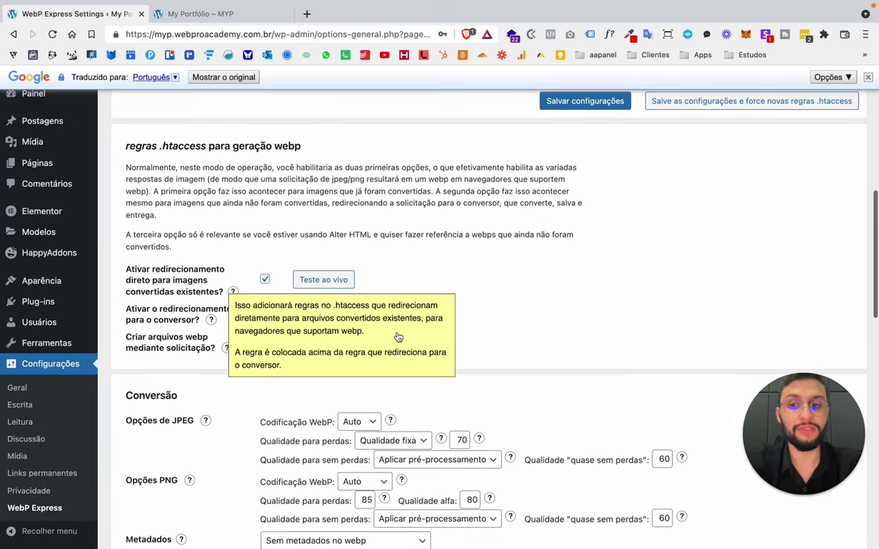
scroll(220, 235, down, 4)
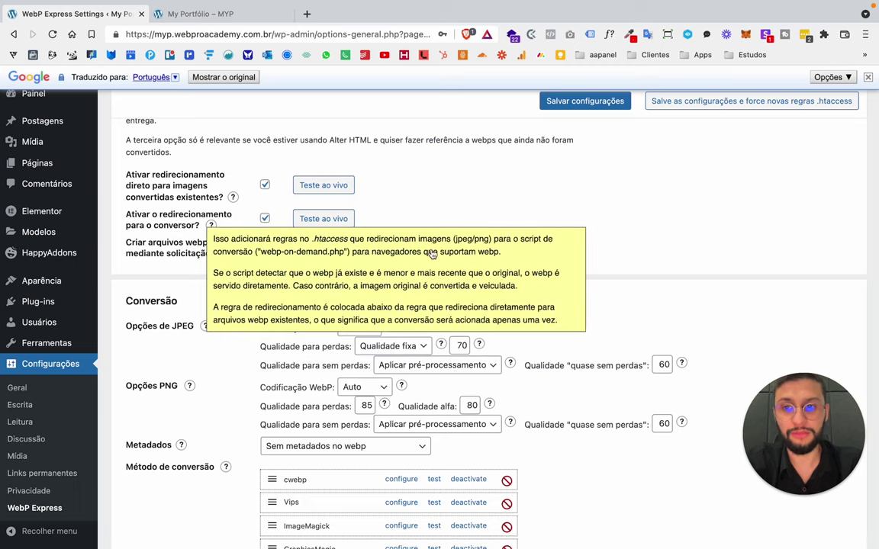
Step: Examine the conversion settings, including the JPEG and PNG quality options and the list of conversion methods
scroll(365, 201, down, 6)
scroll(364, 201, down, 4)
scroll(366, 206, up, 5)
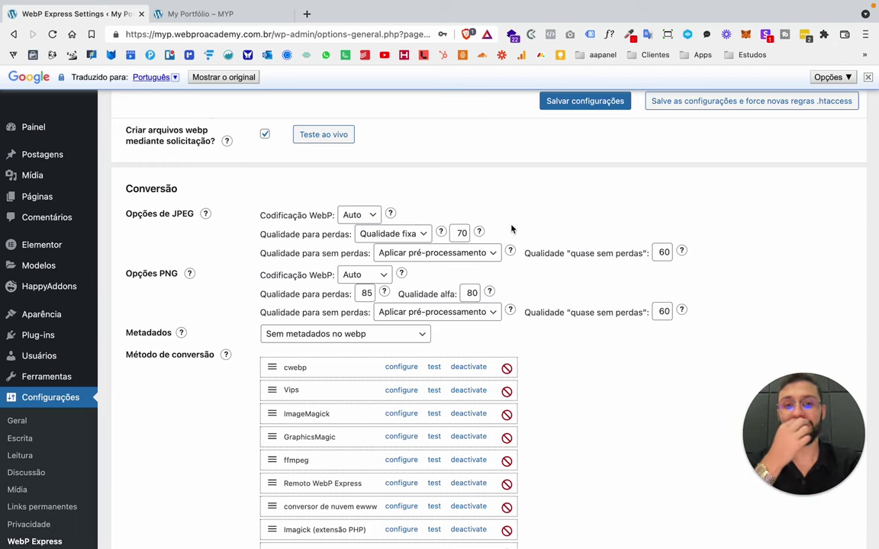
scroll(512, 229, down, 1)
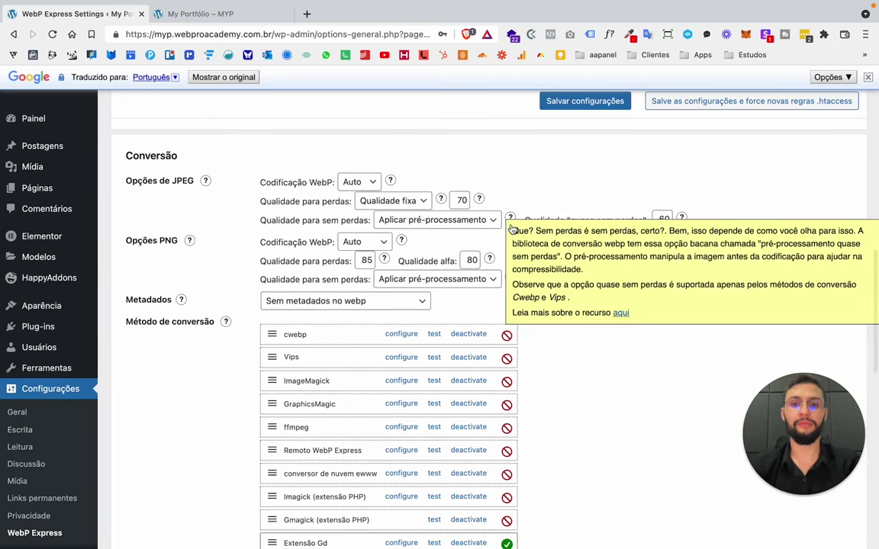
scroll(512, 229, up, 1)
scroll(512, 228, down, 2)
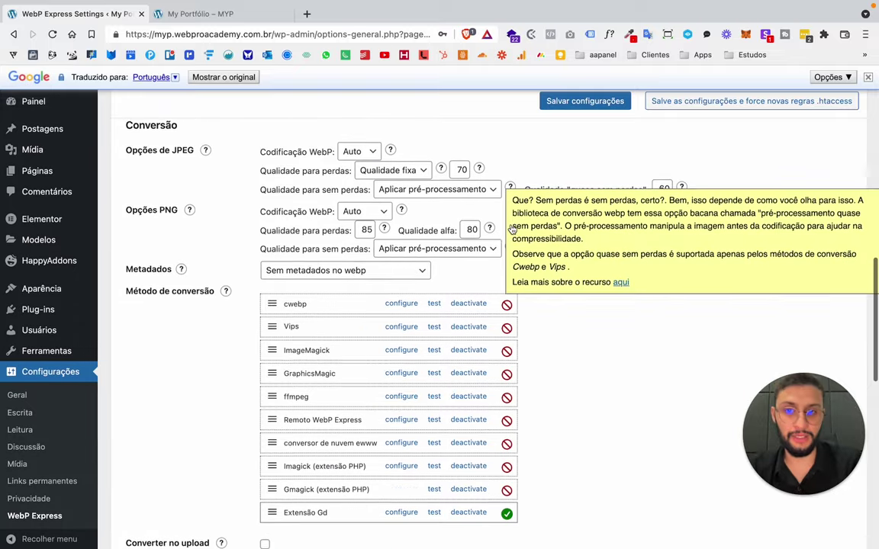
scroll(547, 295, down, 1)
scroll(547, 294, up, 1)
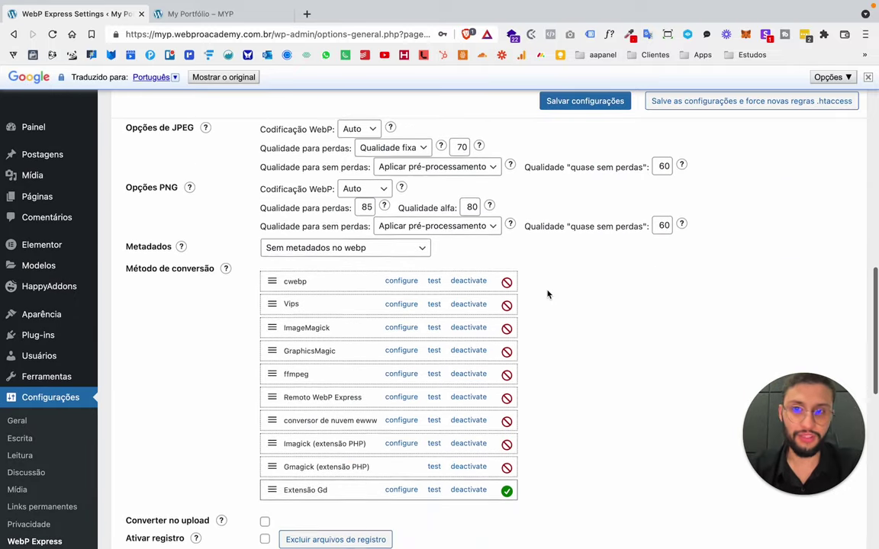
Step: Move Extensão Gd to first place among the conversion methods and enable Converter no upload
scroll(547, 295, down, 1)
scroll(547, 294, down, 1)
drag(344, 427, 341, 214)
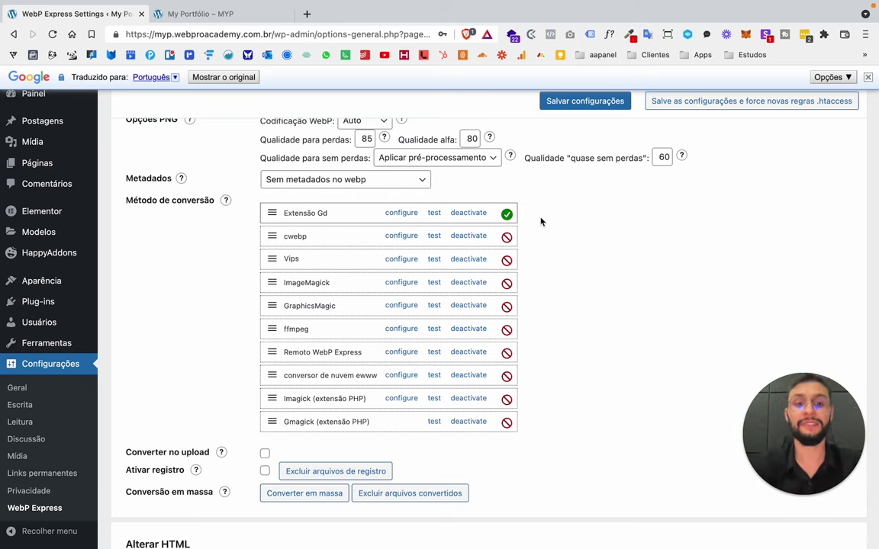
scroll(540, 223, down, 5)
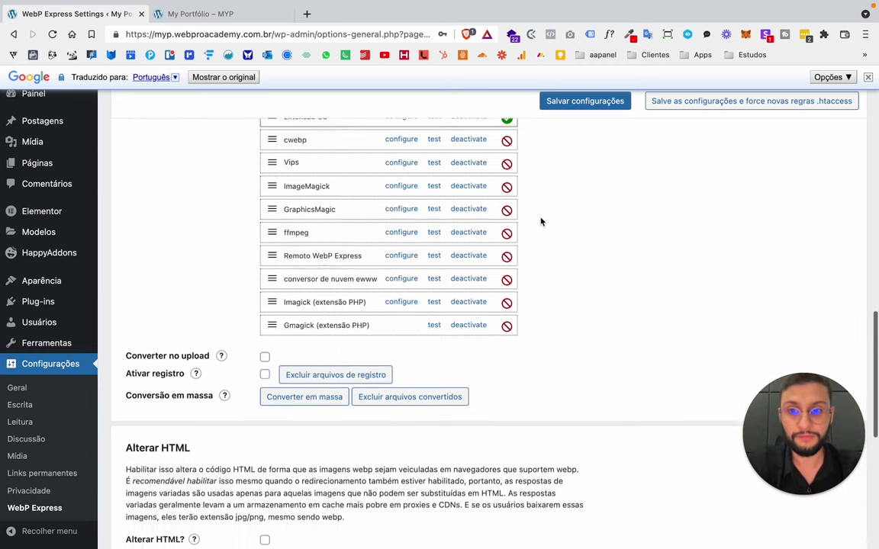
click(265, 276)
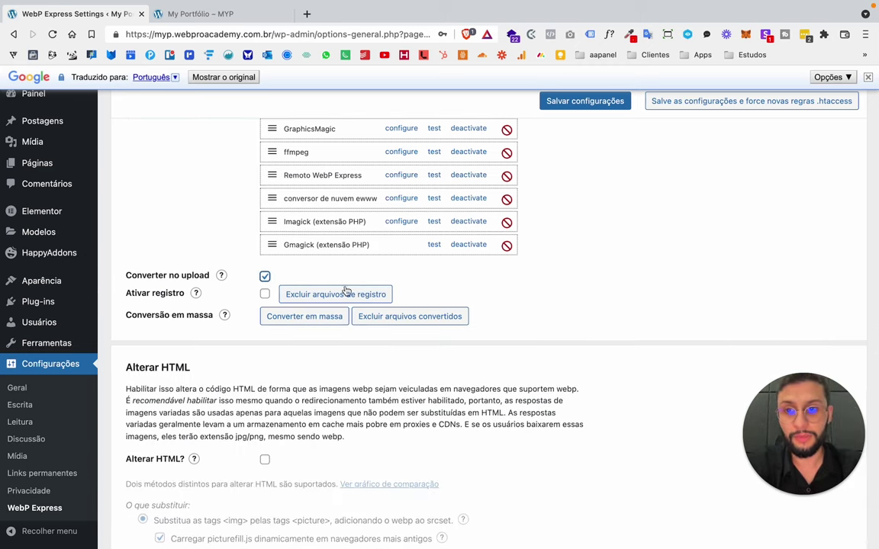
Step: Enable Alterar HTML and choose Substituir URLs de imagem as what to replace
scroll(423, 296, down, 5)
click(264, 261)
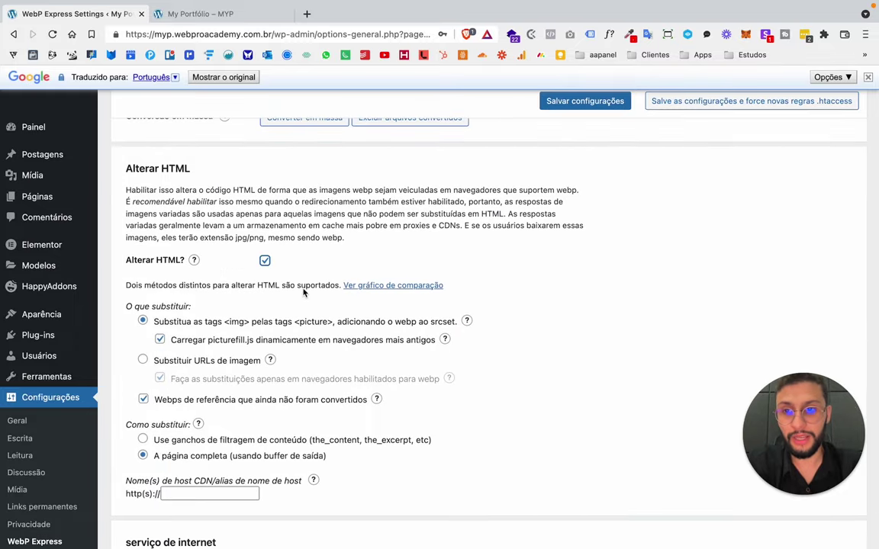
scroll(313, 298, down, 4)
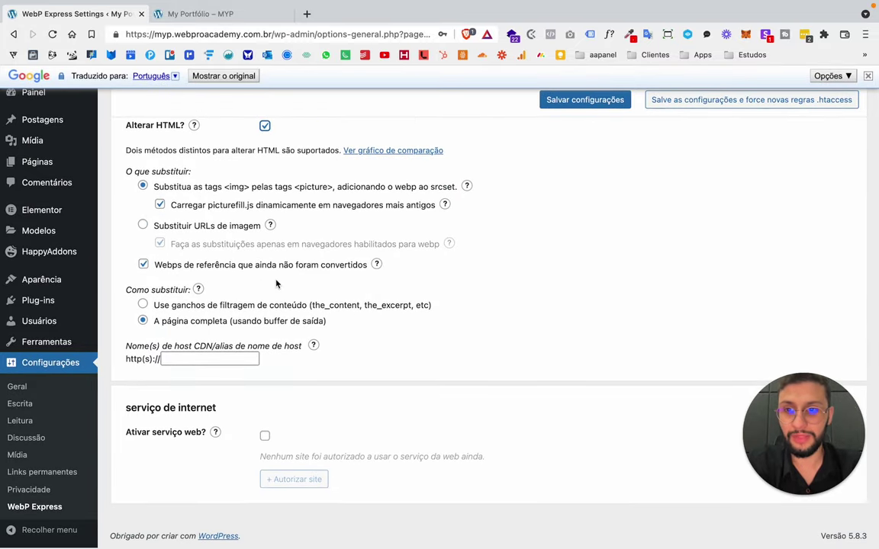
scroll(229, 244, up, 1)
click(210, 256)
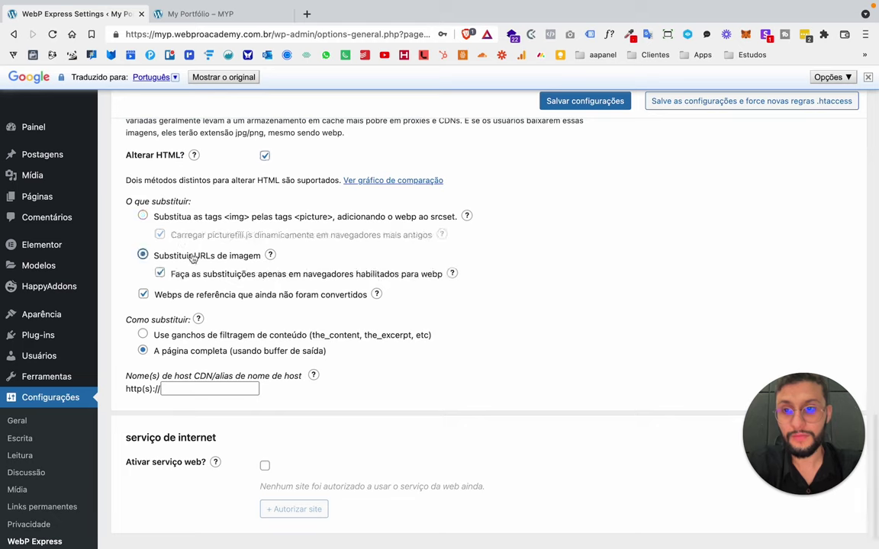
click(210, 218)
click(209, 255)
click(219, 217)
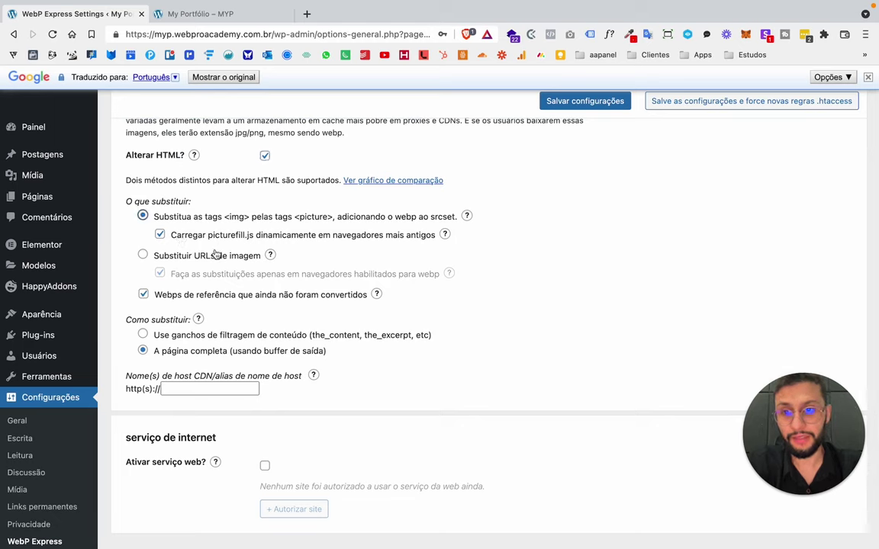
click(204, 255)
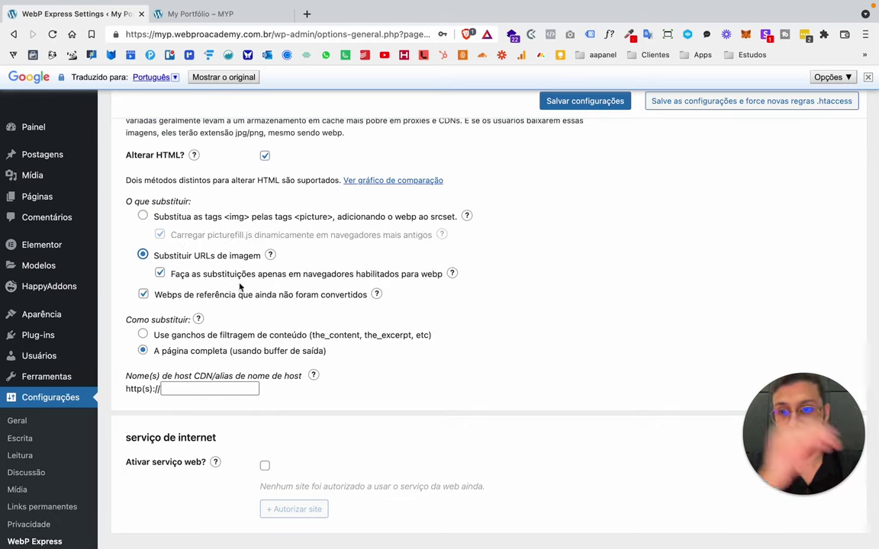
Step: Read the help text on making replacements only in webp-enabled browsers
drag(234, 276, 260, 281)
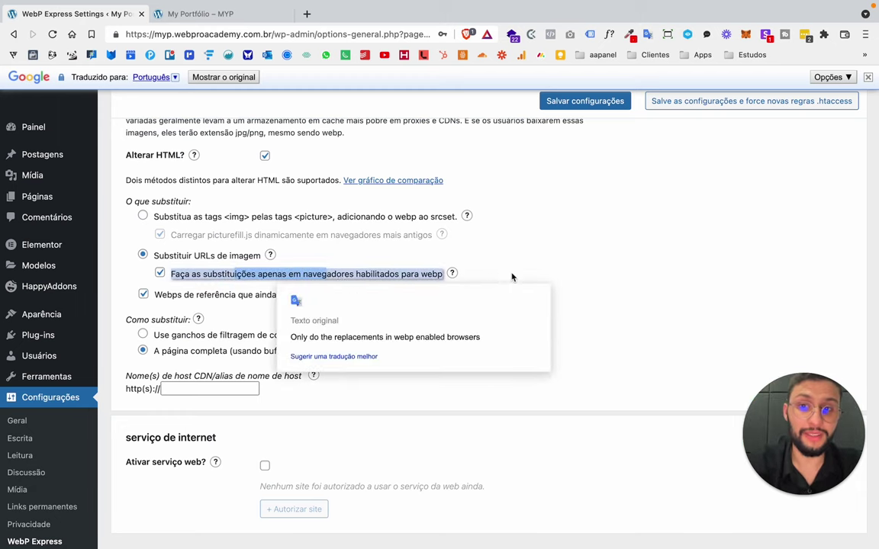
click(470, 283)
mouse_move(456, 280)
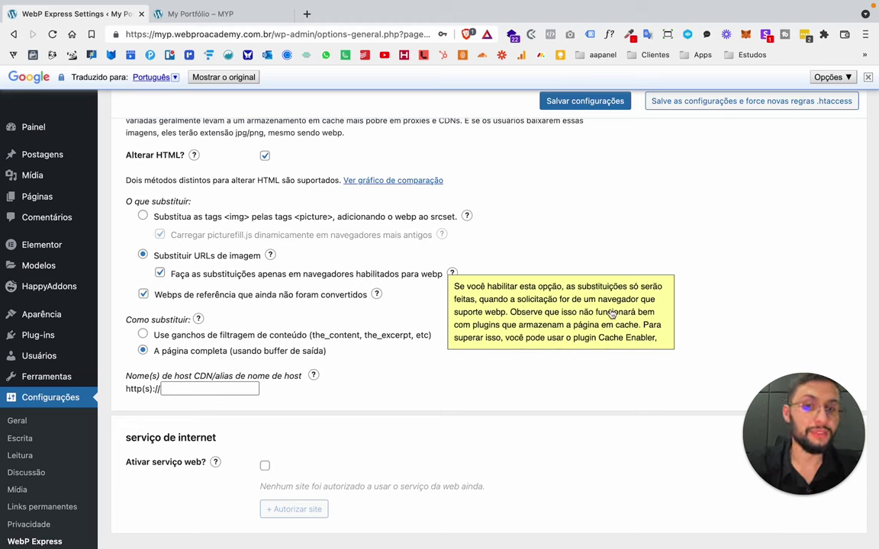
mouse_move(612, 314)
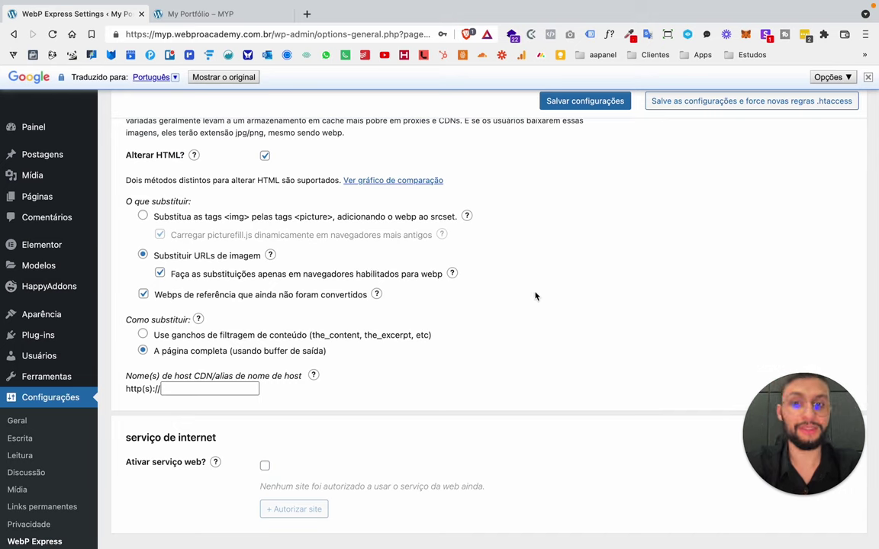
Step: Save the WebP Express settings and review the notice about header support in .htaccess
scroll(535, 297, down, 2)
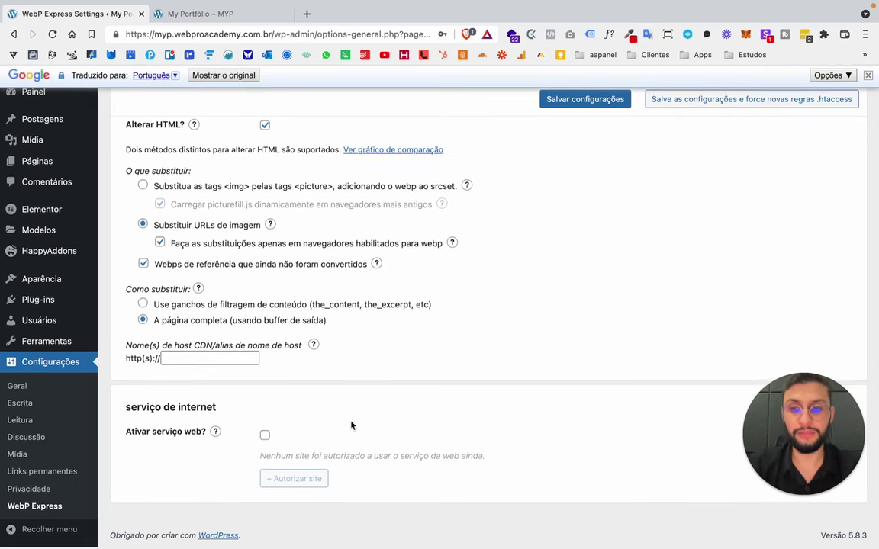
scroll(351, 424, up, 15)
click(606, 106)
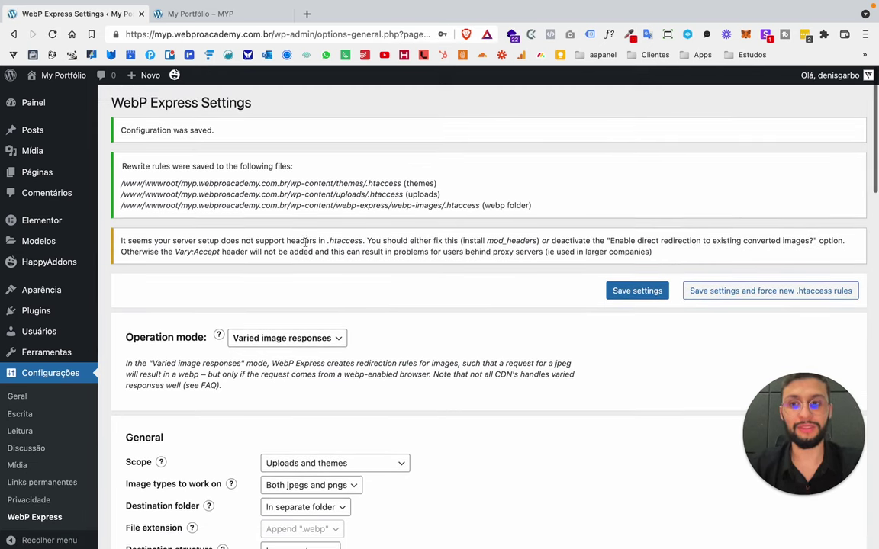
drag(268, 233, 562, 235)
Step: Run the bulk conversion of the unconverted images and check the original and webp sizes of logo.png
scroll(559, 262, down, 2)
scroll(559, 262, down, 15)
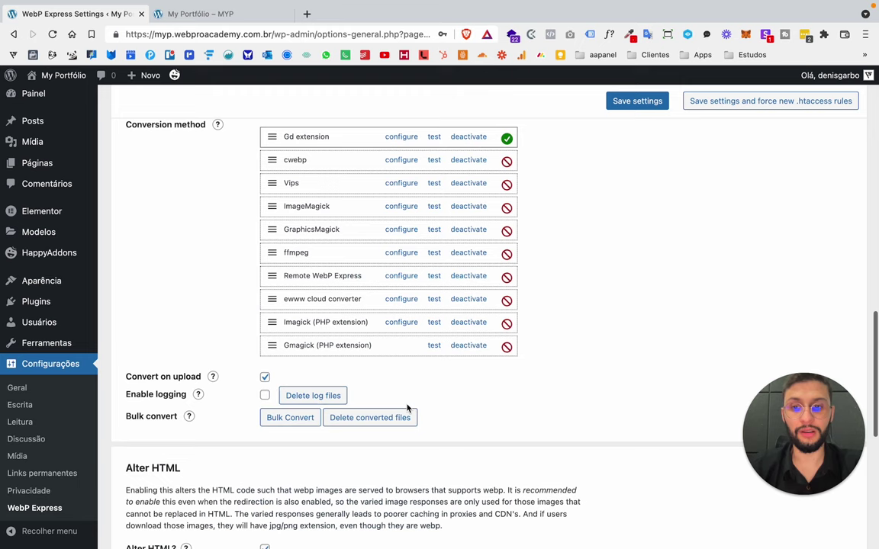
click(292, 417)
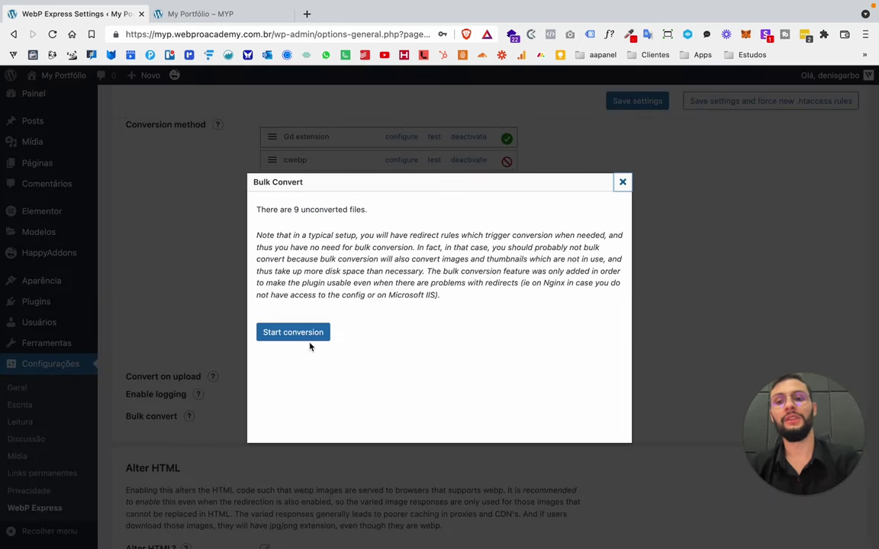
click(308, 335)
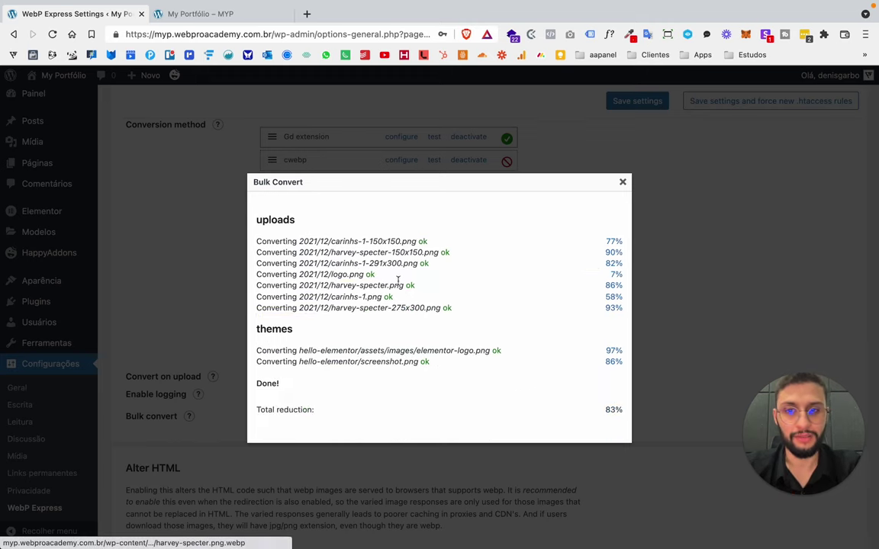
mouse_move(413, 287)
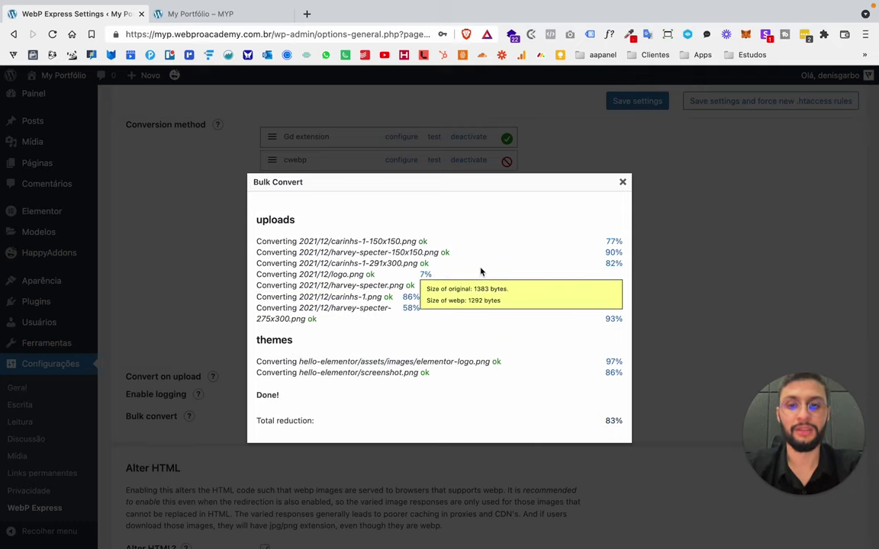
Step: Reload the portfolio home page and look over its images from the hero section to Serviços
click(202, 15)
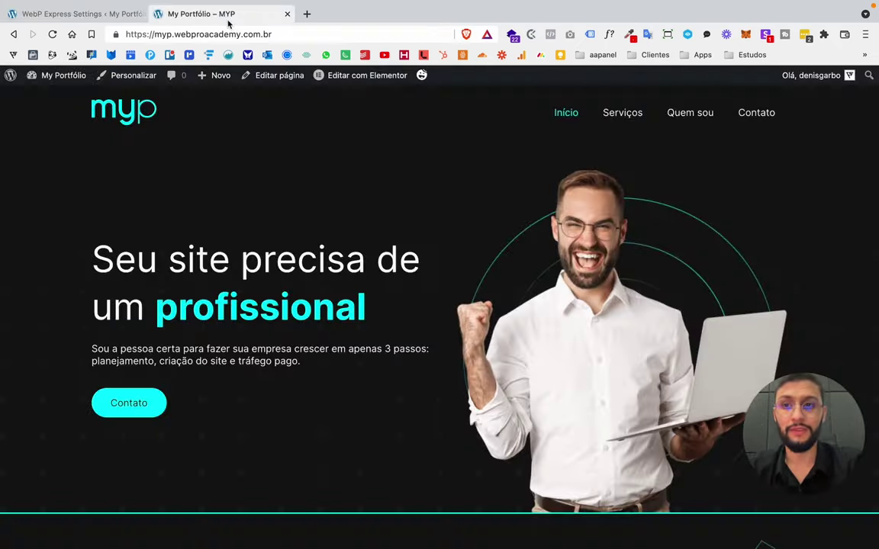
click(53, 34)
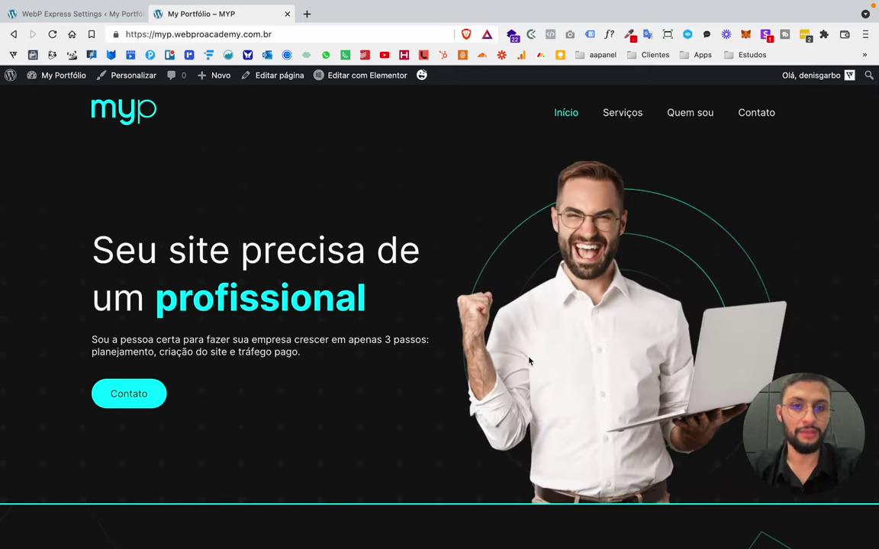
scroll(530, 361, down, 10)
scroll(569, 283, up, 9)
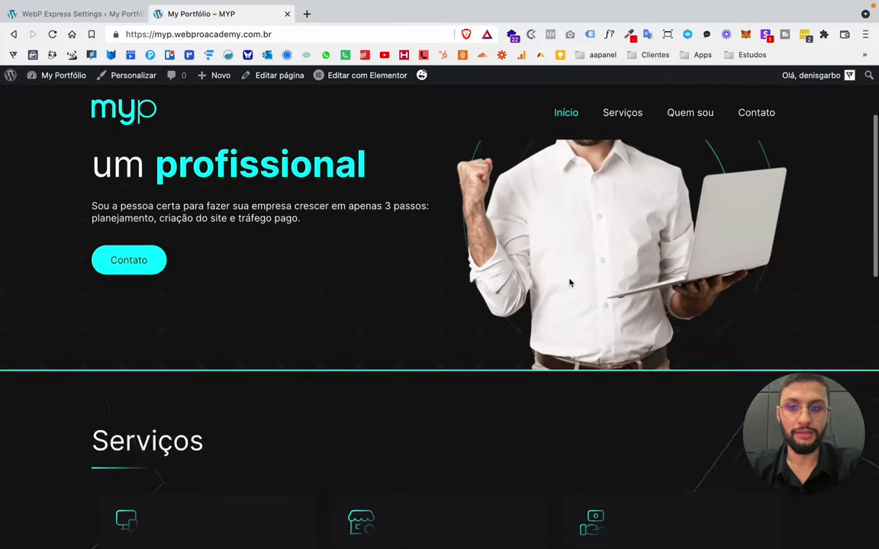
scroll(569, 283, up, 2)
scroll(455, 329, down, 6)
Step: Inspect the reloaded page's image requests in the Network tool and preview carinhs-1.png.webp and harvey-specter.png.webp
right_click(511, 305)
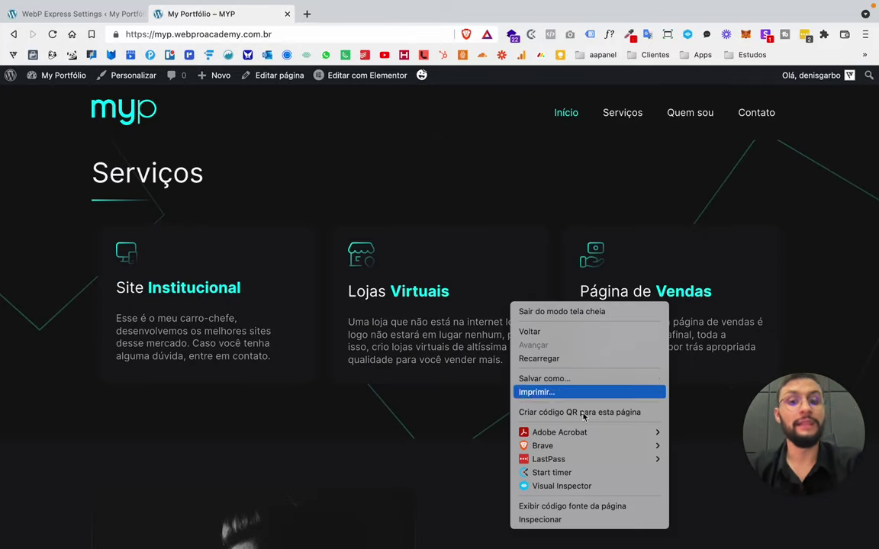
click(572, 520)
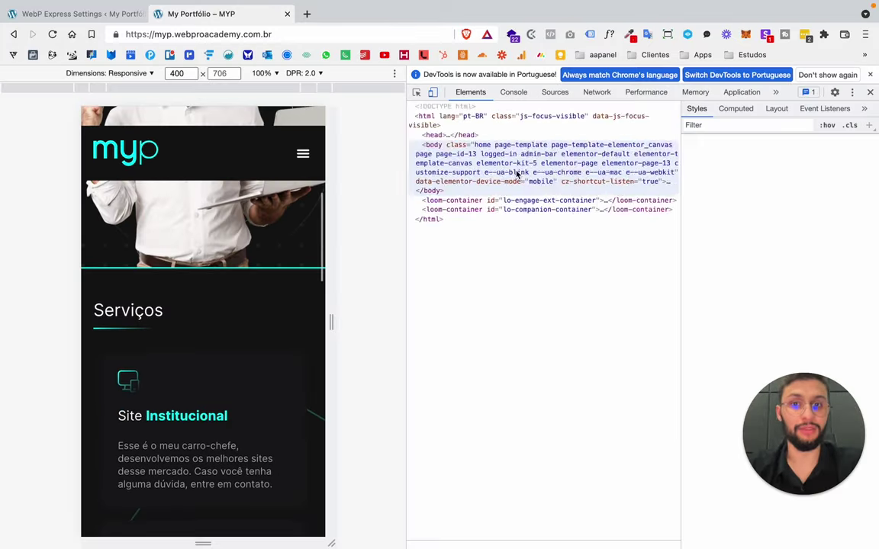
click(597, 92)
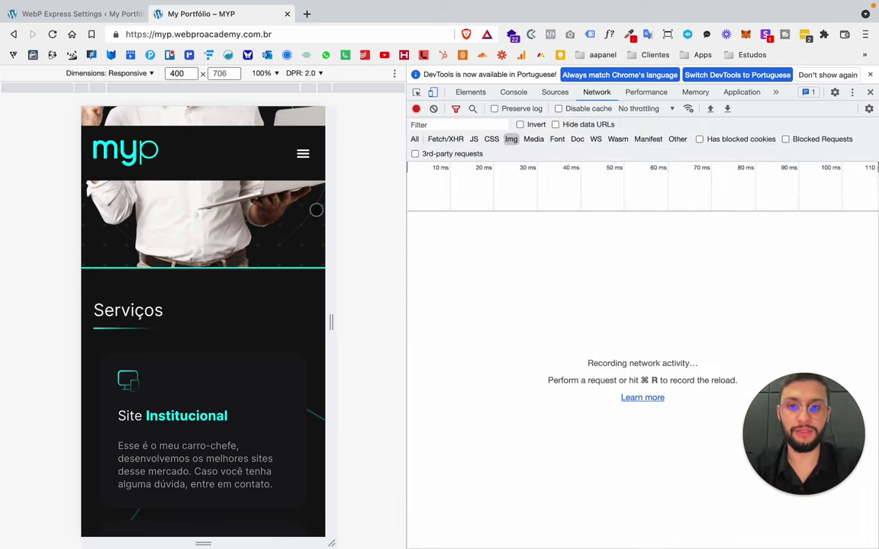
key(super+r)
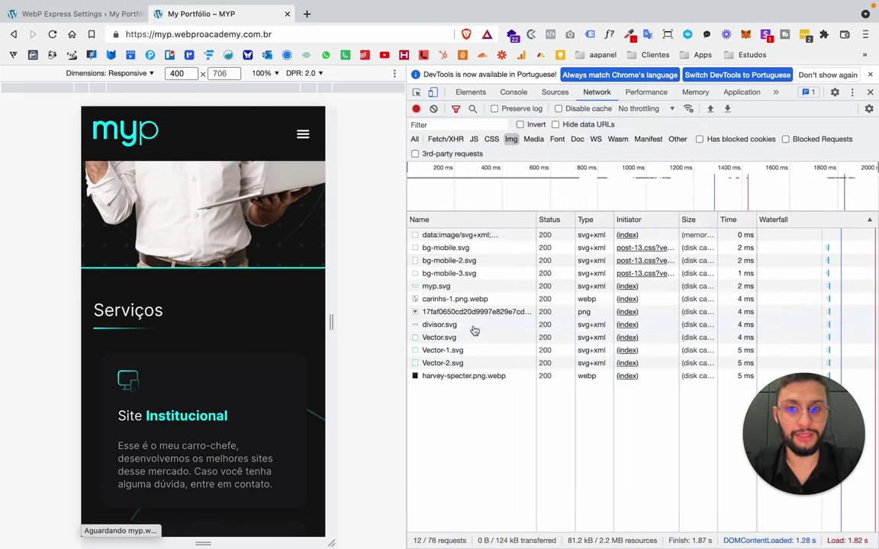
click(468, 300)
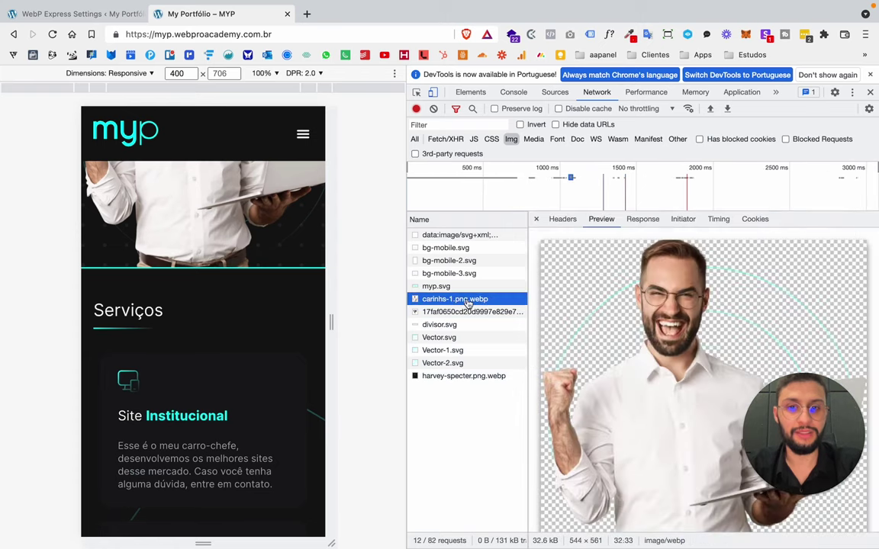
click(483, 377)
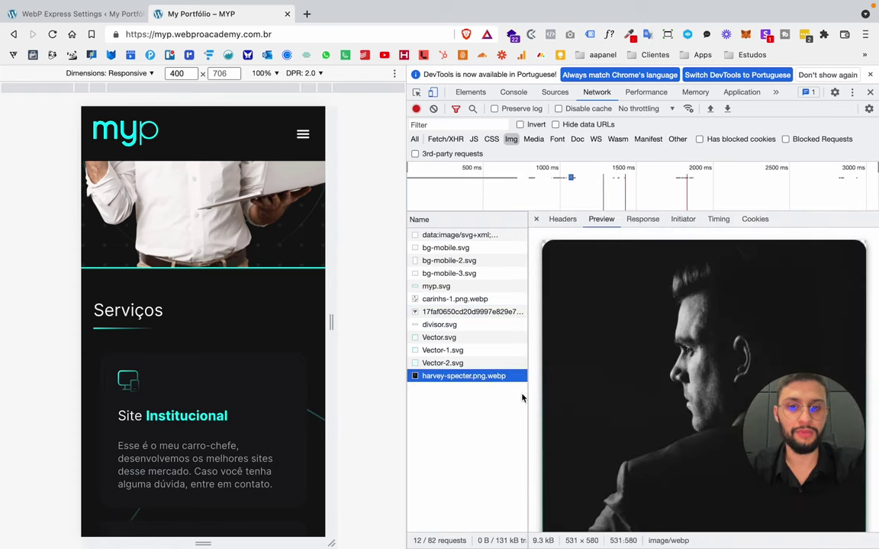
scroll(650, 357, down, 2)
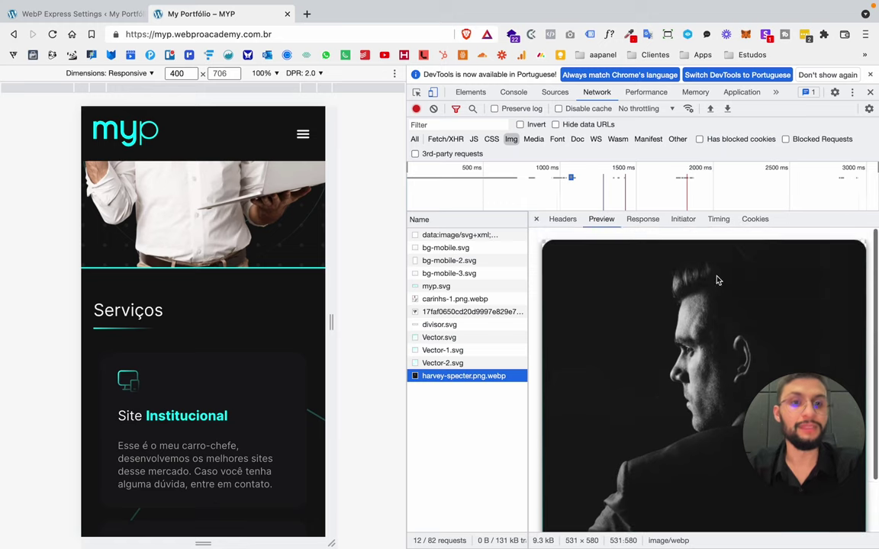
Step: Close the developer tools, return to the WebP Express settings and dismiss the Bulk Convert report
click(870, 91)
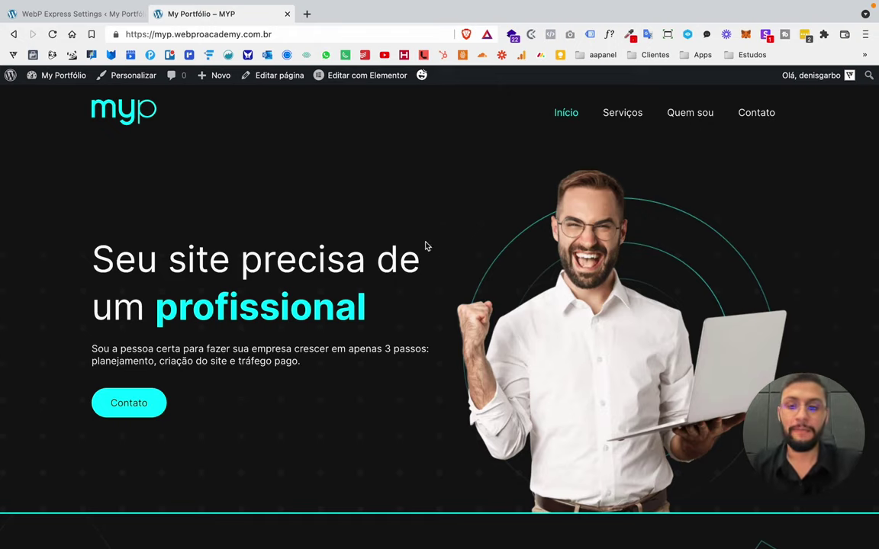
scroll(425, 245, down, 2)
scroll(303, 265, up, 2)
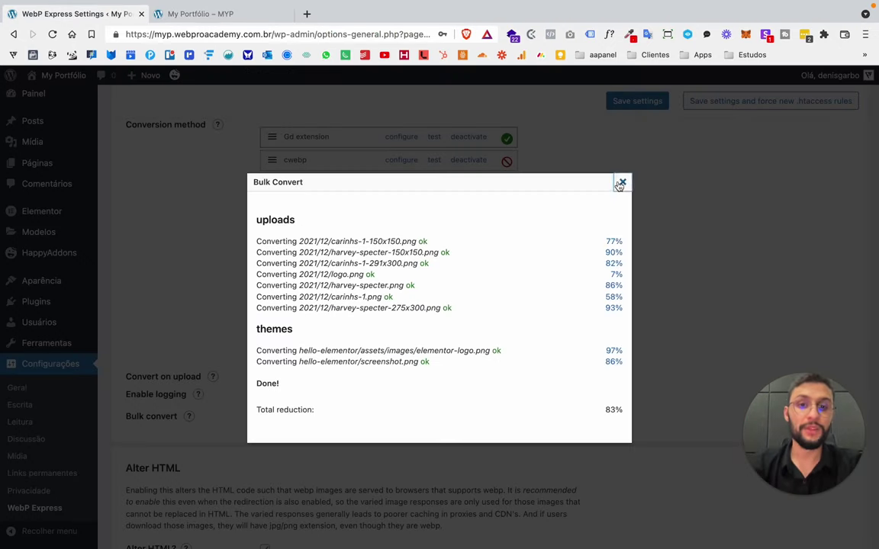
click(621, 183)
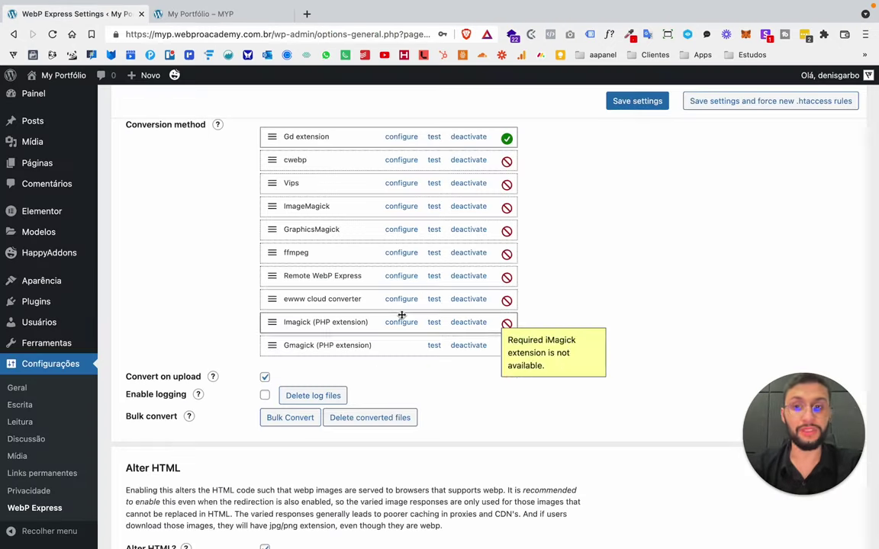